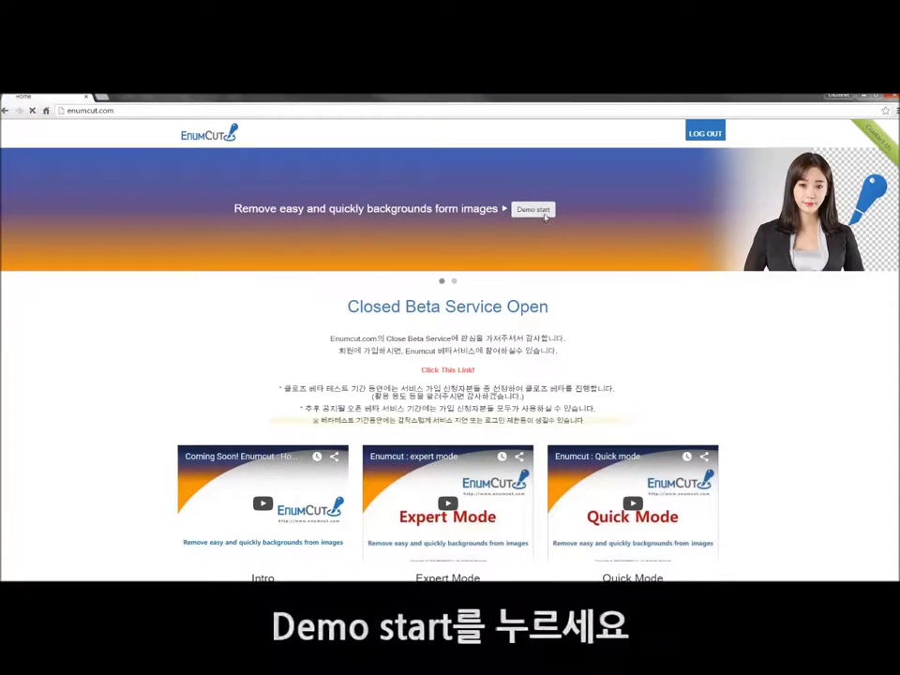
Step: Upload the black_girl01 photo from the computer and open it in the Expert Tool editor
{"action": "left_click", "coordinate": [544, 216]}
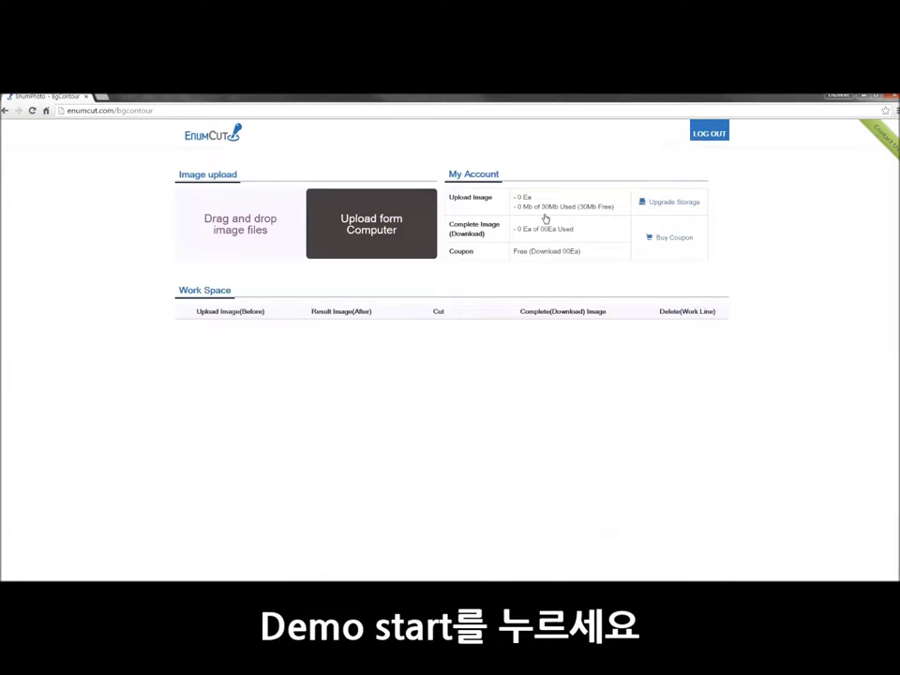
{"action": "left_click", "coordinate": [382, 228]}
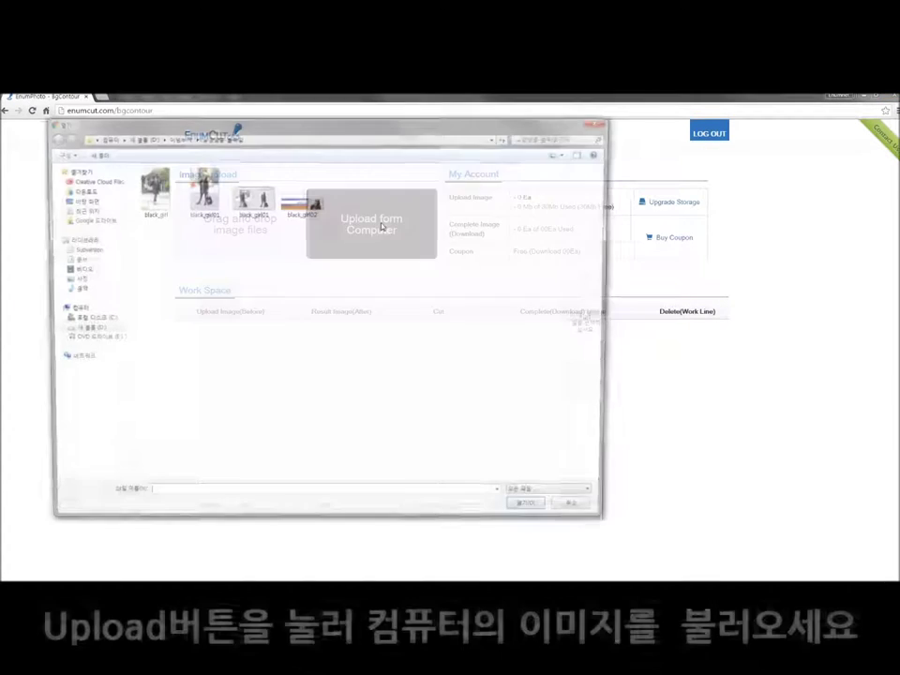
{"action": "left_click", "coordinate": [201, 190]}
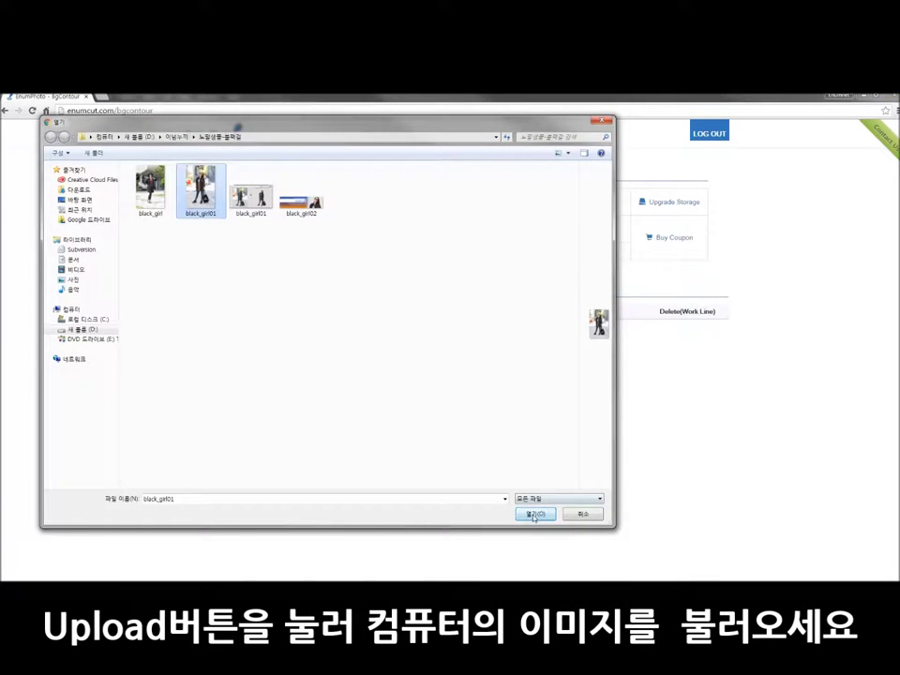
{"action": "left_click", "coordinate": [532, 515]}
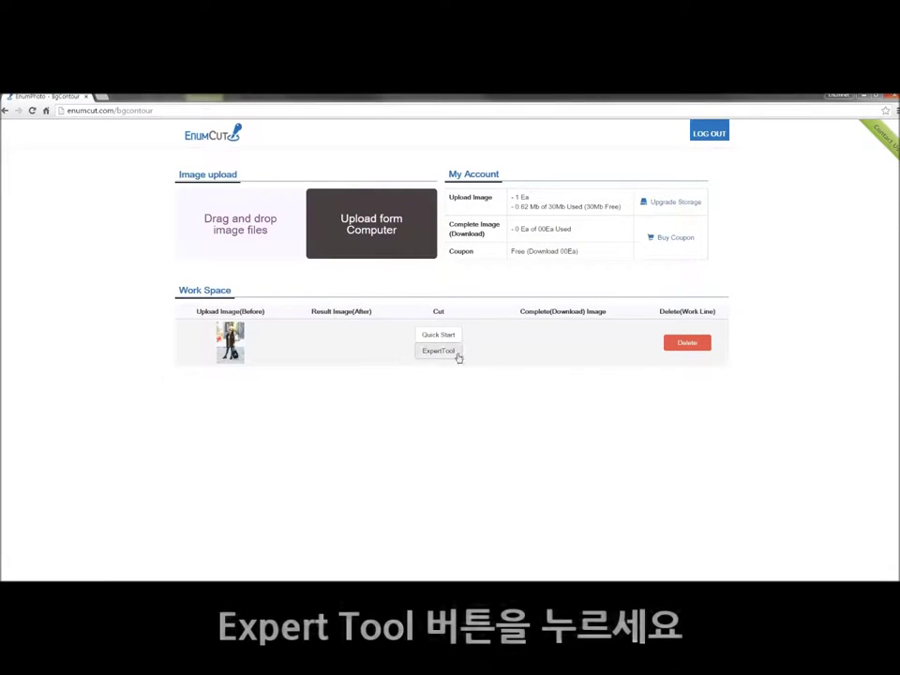
{"action": "left_click", "coordinate": [438, 351]}
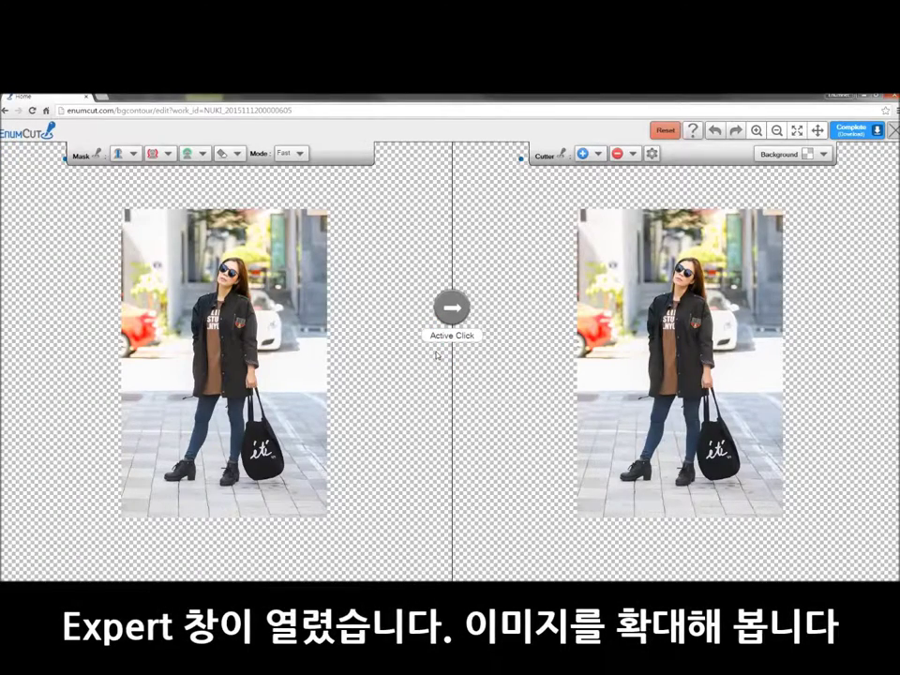
Step: Zoom in and paint blue keep strokes over the face, lower jacket, left jeans leg and tote bag
{"action": "left_click", "coordinate": [756, 131]}
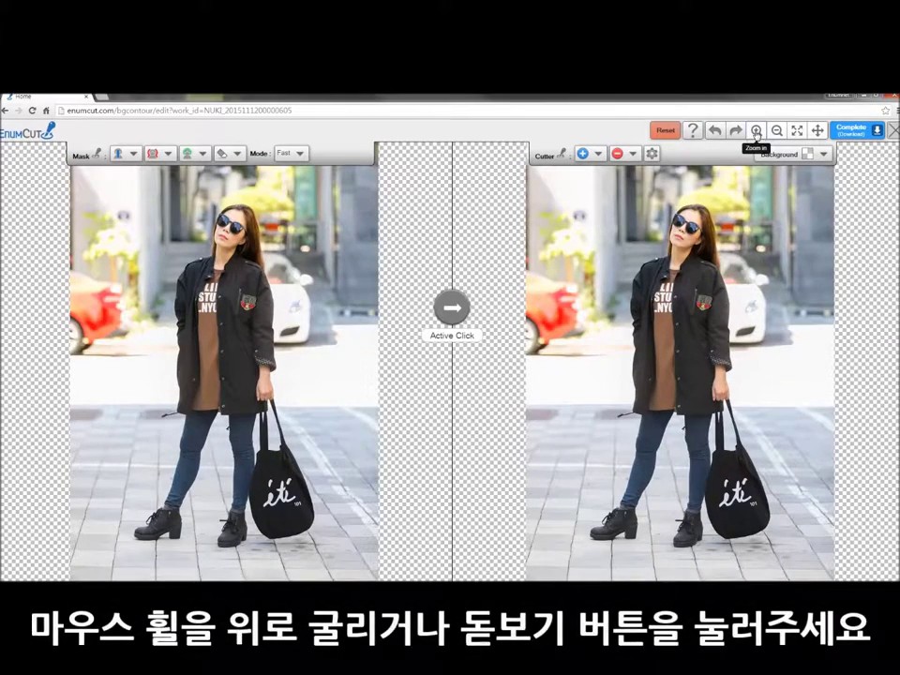
{"action": "left_click", "coordinate": [132, 153]}
{"action": "left_click", "coordinate": [140, 202]}
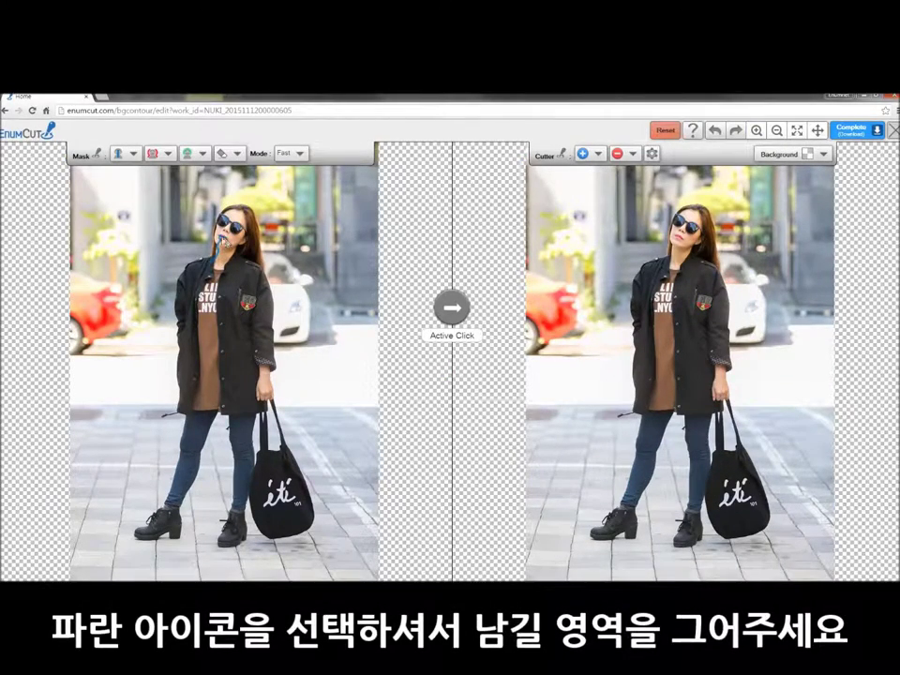
{"action": "mouse_move", "coordinate": [218, 246]}
{"action": "left_mouse_down"}
{"action": "mouse_move", "coordinate": [226, 217]}
{"action": "mouse_move", "coordinate": [265, 290]}
{"action": "mouse_move", "coordinate": [199, 285]}
{"action": "left_mouse_up"}
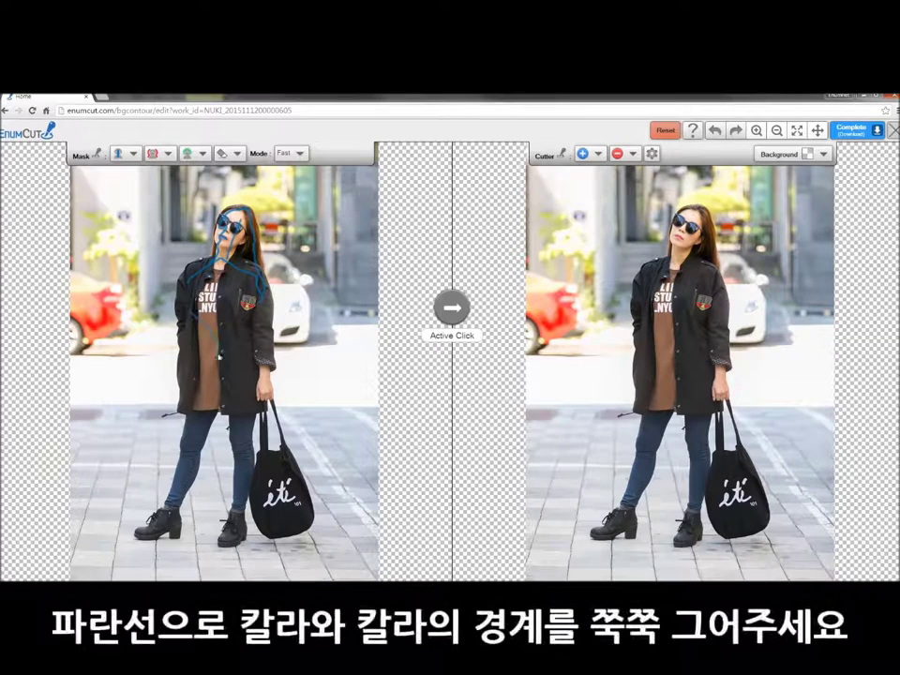
{"action": "mouse_move", "coordinate": [242, 383]}
{"action": "left_mouse_down"}
{"action": "mouse_move", "coordinate": [266, 373]}
{"action": "mouse_move", "coordinate": [242, 424]}
{"action": "left_mouse_up"}
{"action": "left_click_drag", "start_coordinate": [202, 413], "coordinate": [174, 514]}
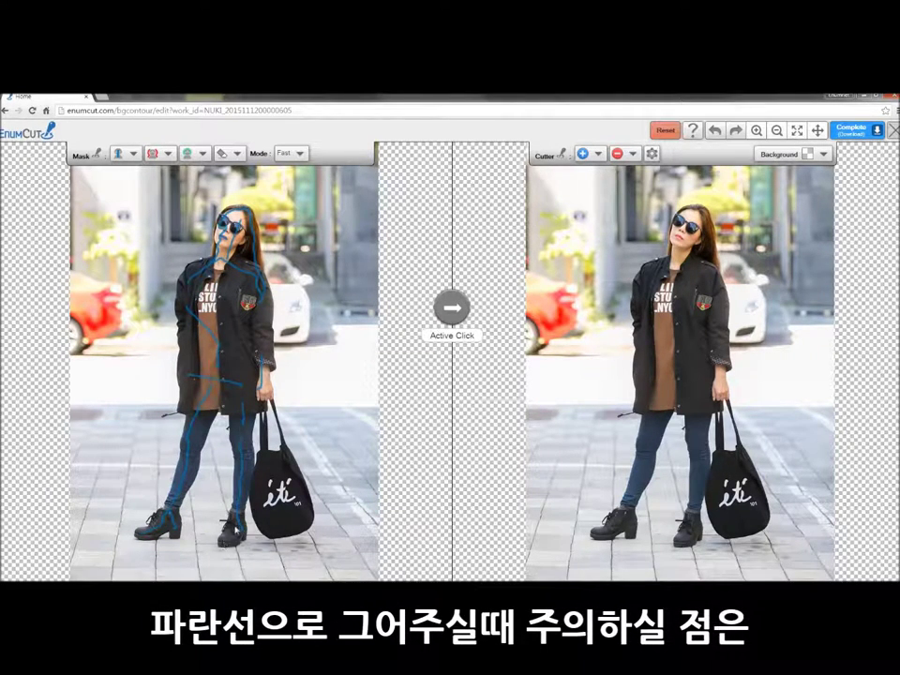
{"action": "left_click_drag", "start_coordinate": [266, 468], "coordinate": [282, 519]}
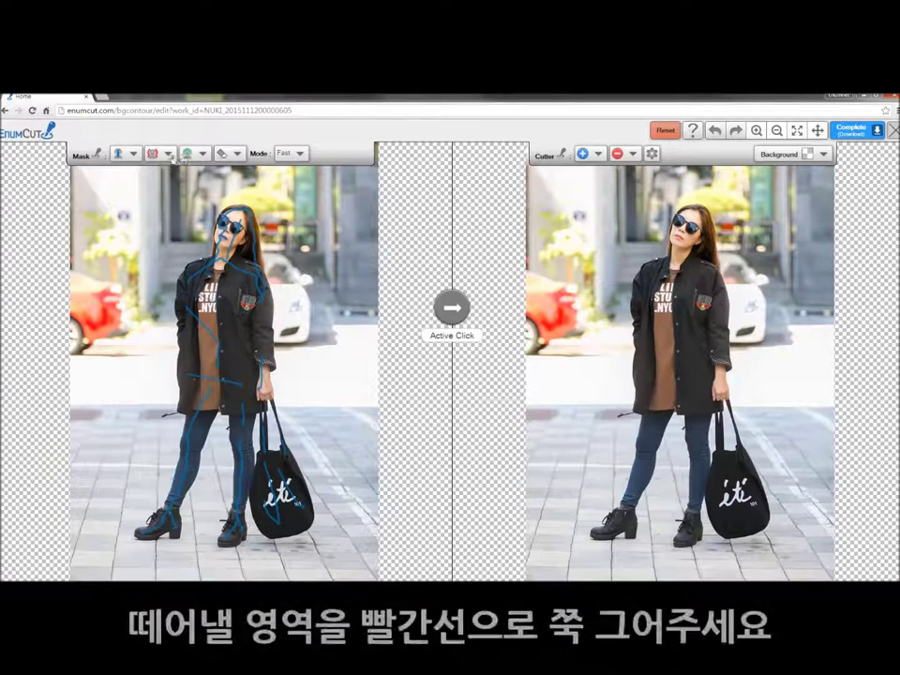
Step: Paint red removal strokes beside her, the bag strap and boot, run the cut, and trace her hair
{"action": "left_click", "coordinate": [169, 154]}
{"action": "left_click", "coordinate": [151, 171]}
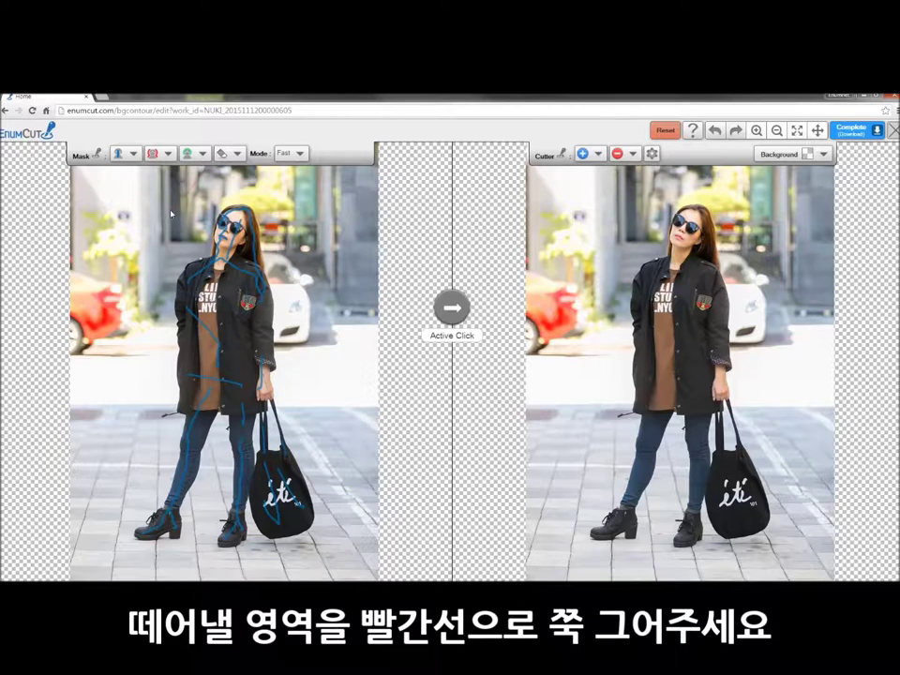
{"action": "mouse_move", "coordinate": [170, 214]}
{"action": "left_mouse_down"}
{"action": "mouse_move", "coordinate": [155, 292]}
{"action": "mouse_move", "coordinate": [206, 495]}
{"action": "mouse_move", "coordinate": [221, 434]}
{"action": "left_mouse_up"}
{"action": "left_click_drag", "start_coordinate": [272, 420], "coordinate": [277, 442]}
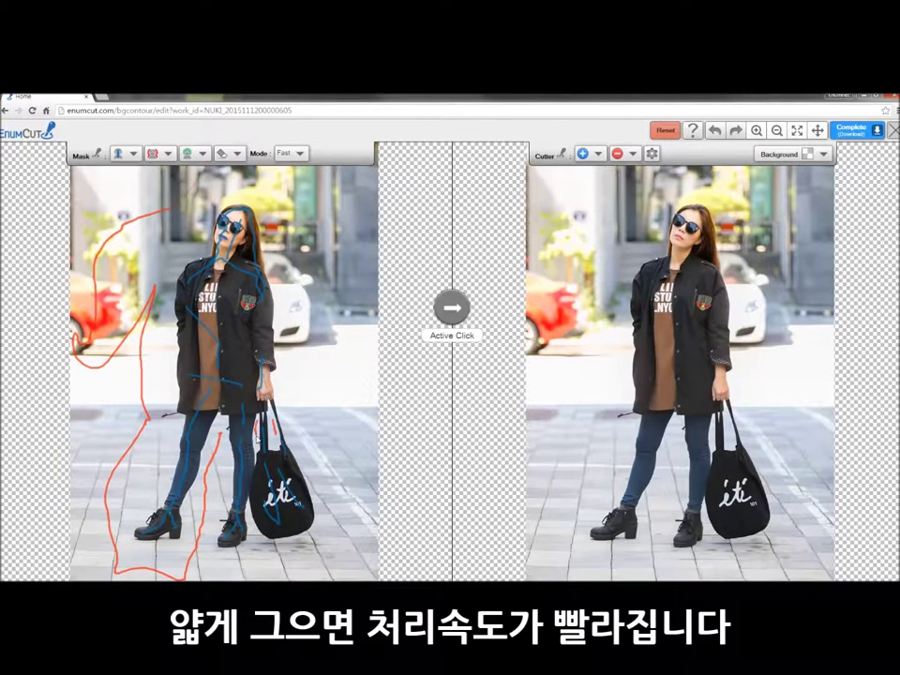
{"action": "mouse_move", "coordinate": [256, 525]}
{"action": "left_mouse_down"}
{"action": "mouse_move", "coordinate": [238, 548]}
{"action": "mouse_move", "coordinate": [300, 207]}
{"action": "mouse_move", "coordinate": [202, 180]}
{"action": "left_mouse_up"}
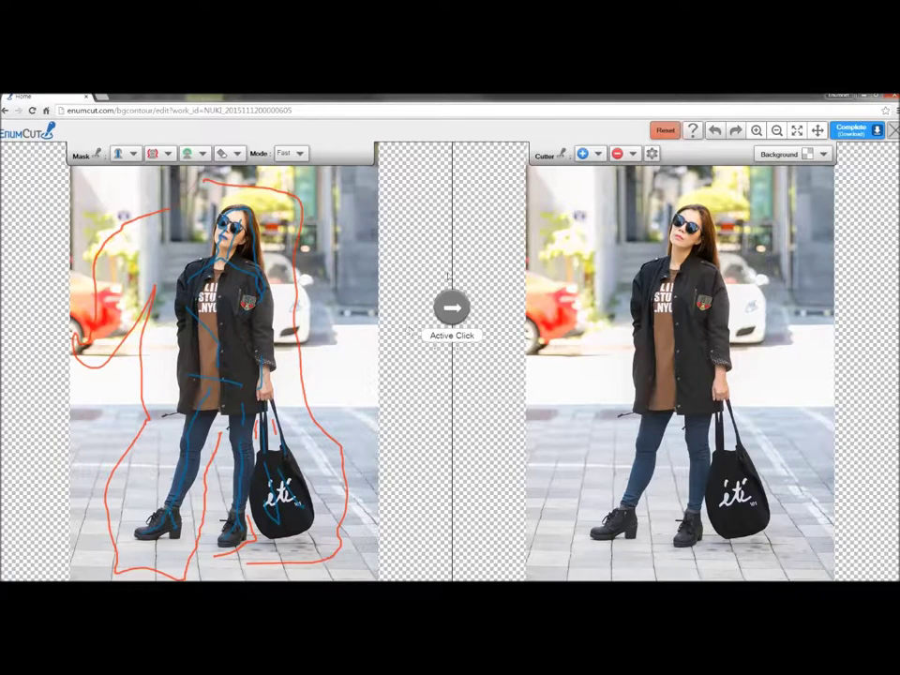
{"action": "left_click", "coordinate": [456, 313]}
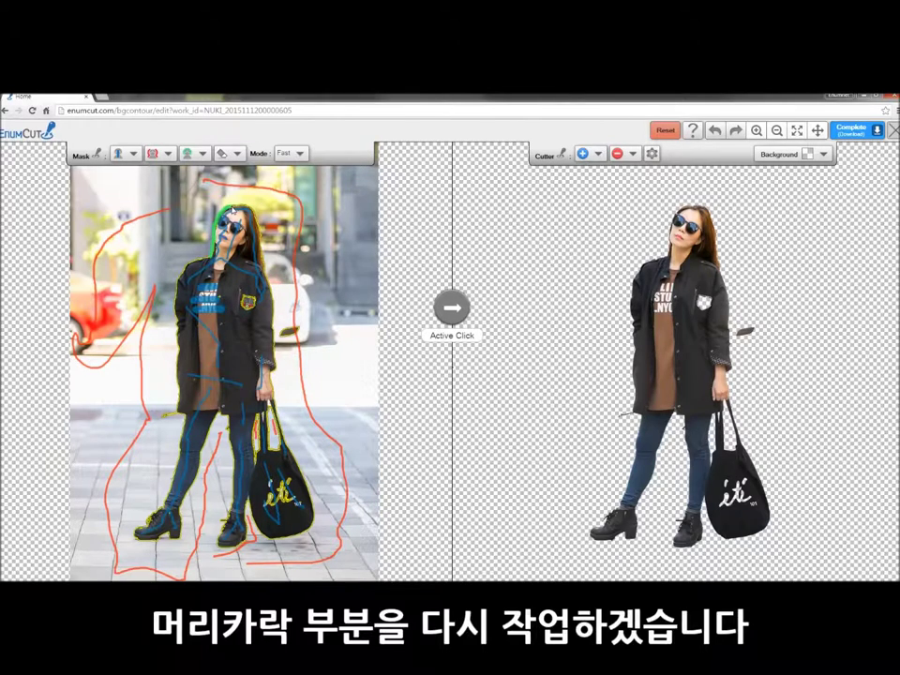
{"action": "left_click_drag", "start_coordinate": [221, 217], "coordinate": [251, 229]}
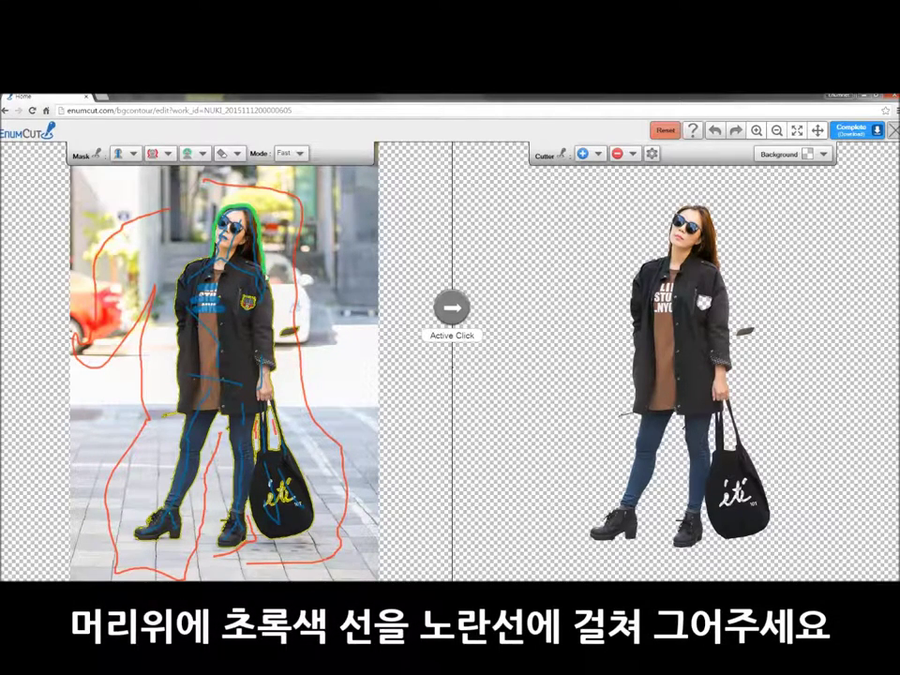
Step: Rerun the cut so the woman's hair edges come out soft and natural
{"action": "left_click", "coordinate": [446, 314]}
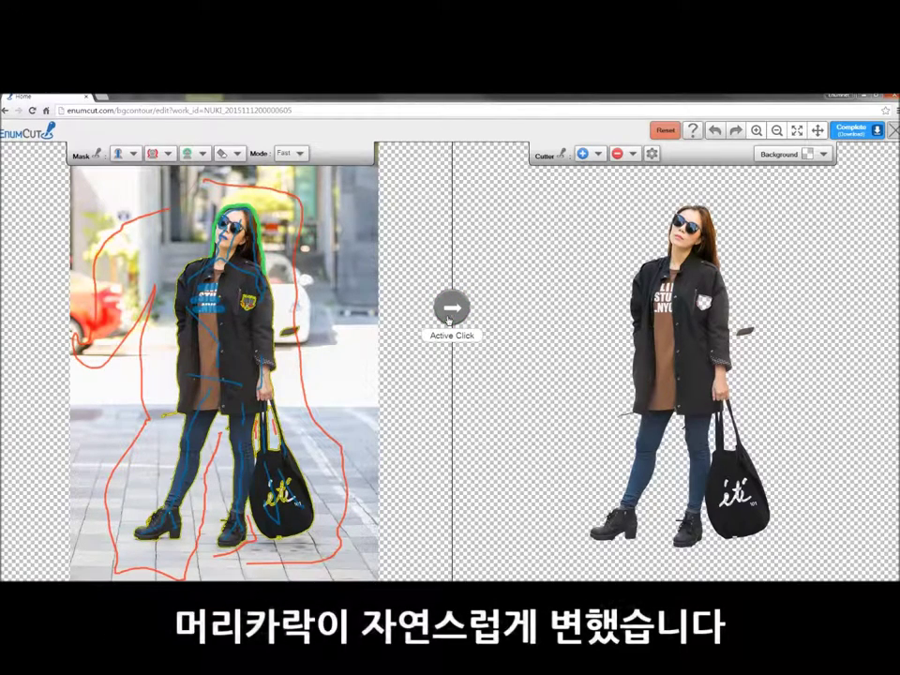
{"action": "left_click", "coordinate": [824, 155]}
Step: Preview the cutout on magenta and zoom in twice on the woman's upper body
{"action": "left_click", "coordinate": [817, 174]}
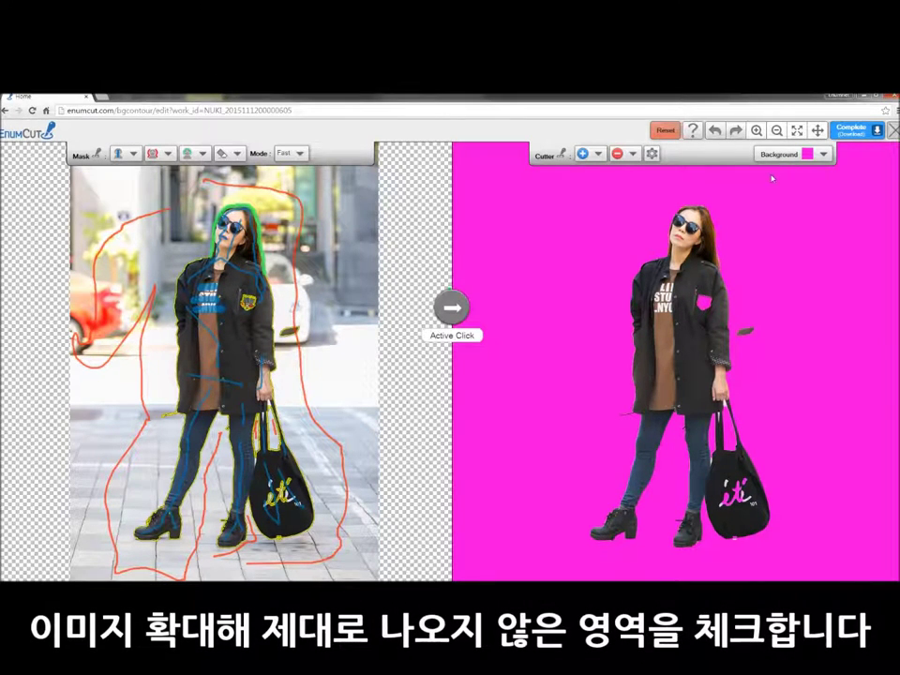
{"action": "left_click", "coordinate": [755, 131]}
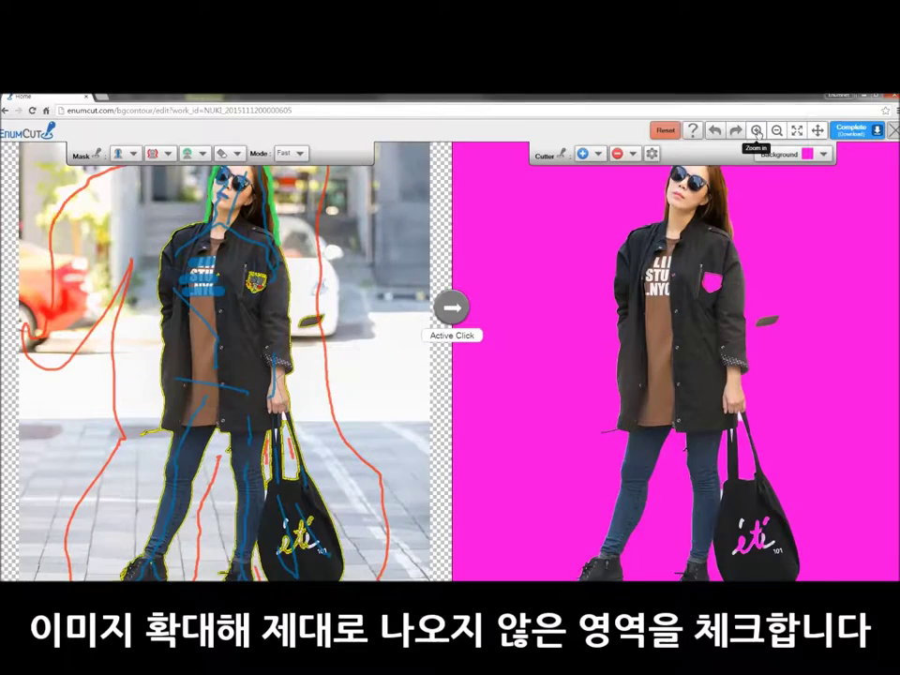
{"action": "left_click", "coordinate": [755, 131]}
{"action": "left_click", "coordinate": [817, 131]}
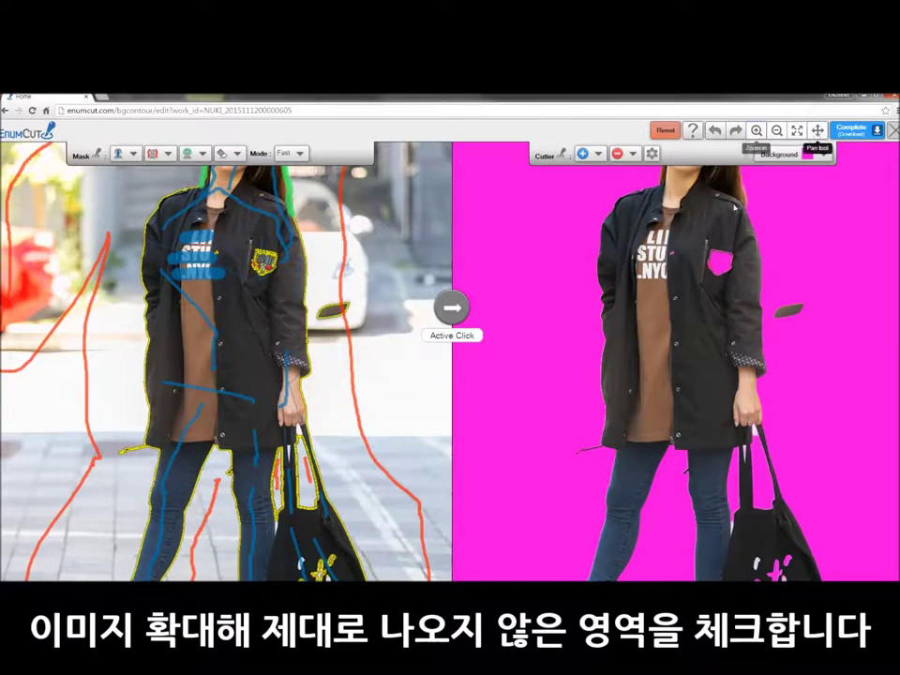
{"action": "left_click_drag", "start_coordinate": [689, 217], "coordinate": [620, 312]}
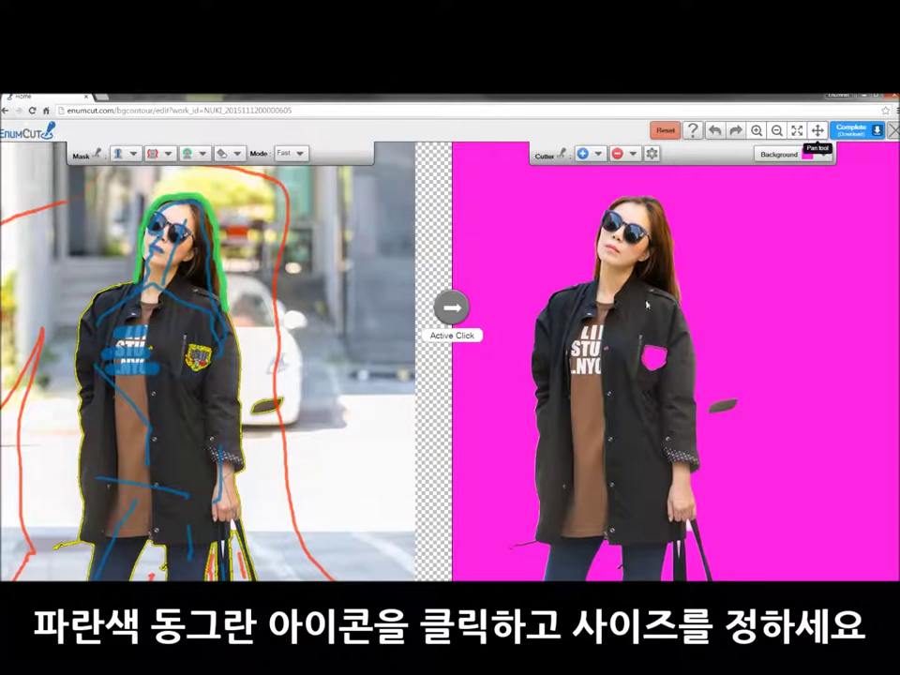
Step: Set a keep-brush size and paint the hole in the jacket's chest patch back in
{"action": "left_click", "coordinate": [597, 154]}
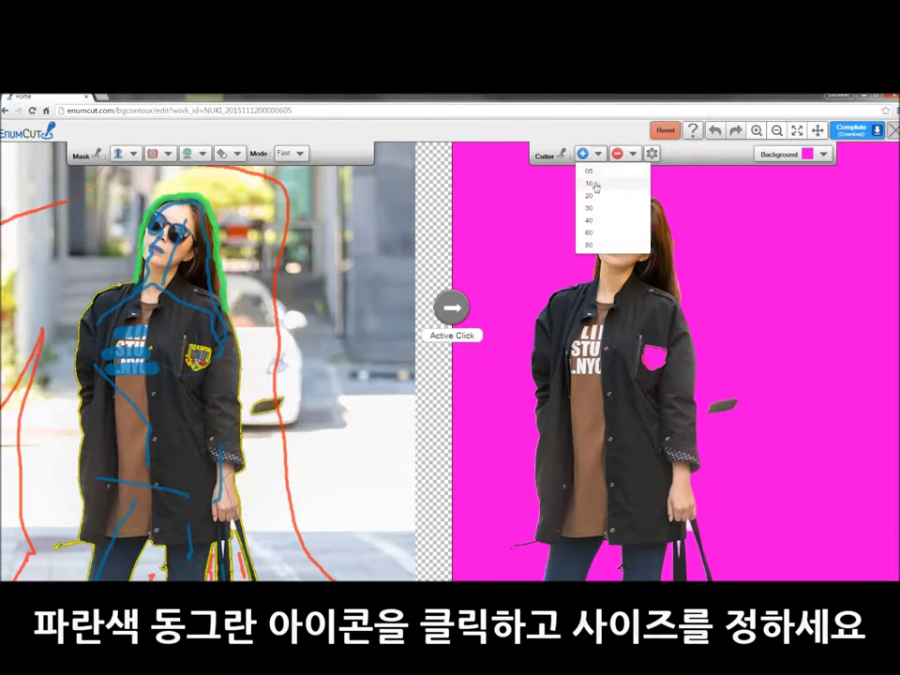
{"action": "left_click", "coordinate": [592, 183]}
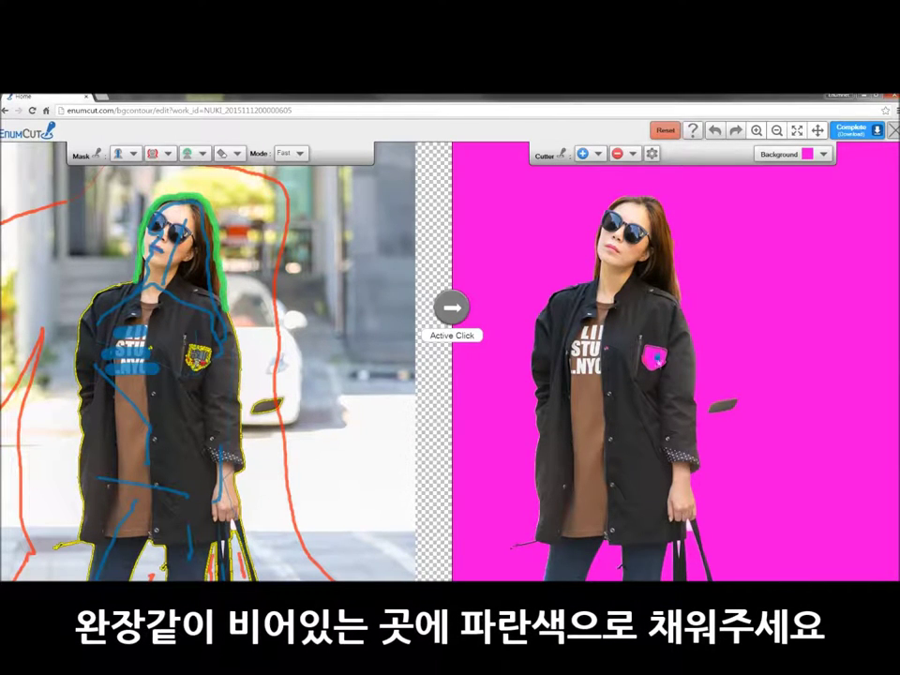
{"action": "left_click_drag", "start_coordinate": [637, 373], "coordinate": [652, 352]}
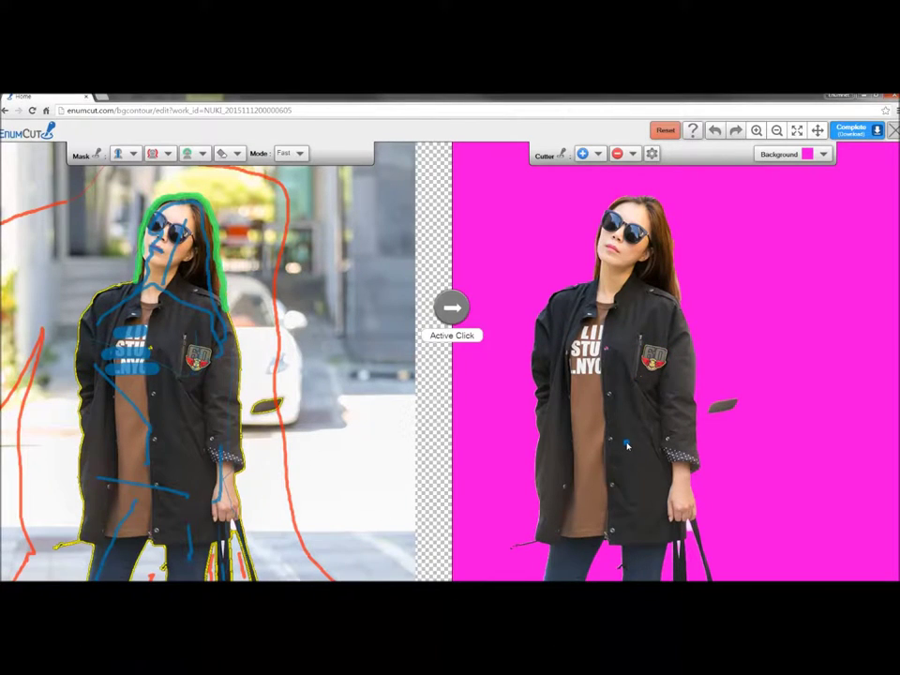
{"action": "left_click_drag", "start_coordinate": [656, 342], "coordinate": [645, 394]}
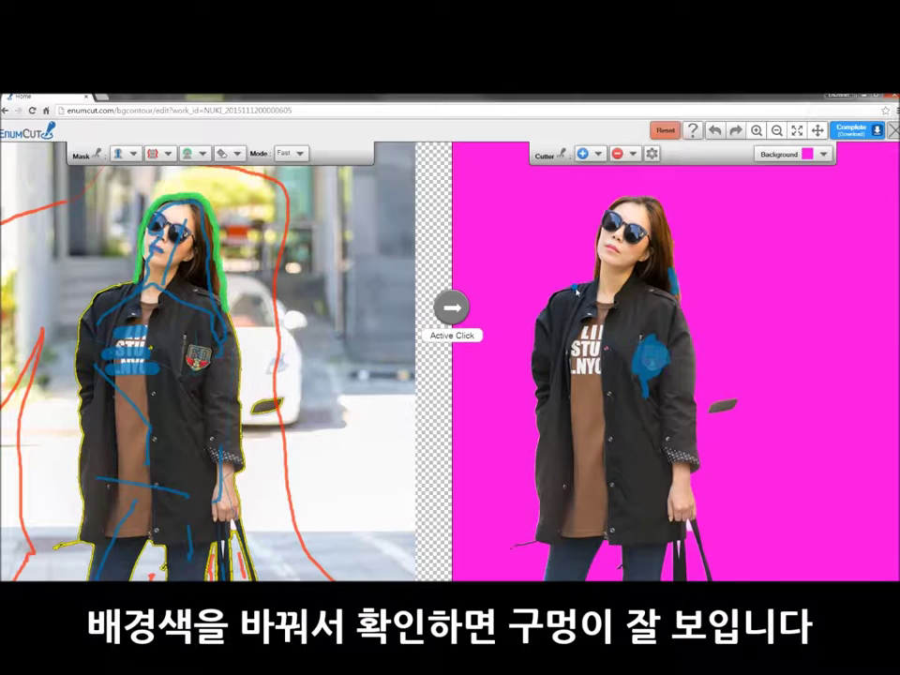
{"action": "left_click", "coordinate": [611, 420]}
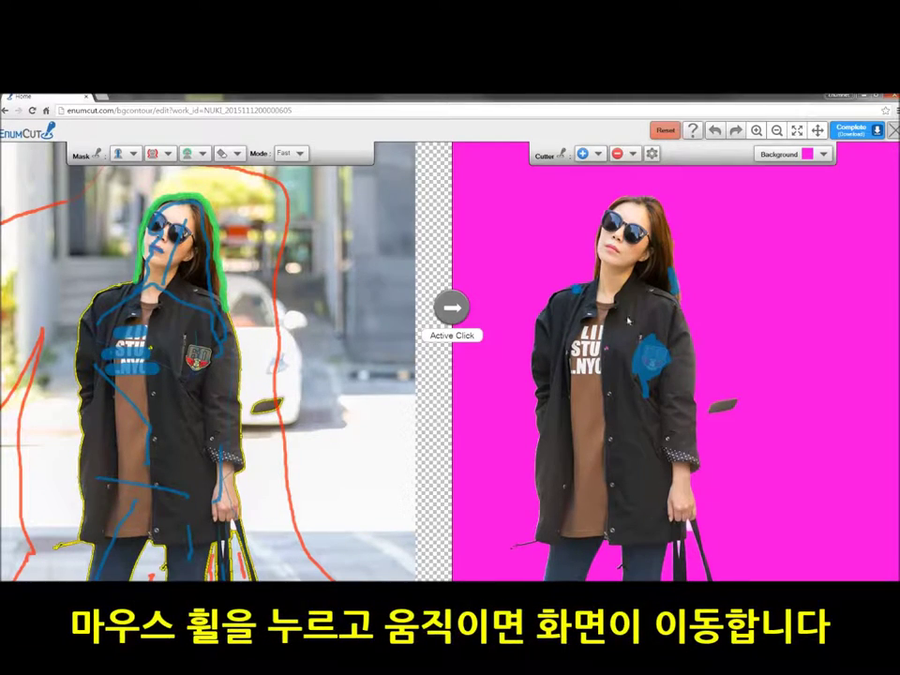
Step: Pan down to the bag and paint its iti logo back in with the keep brush
{"action": "left_click_drag", "start_coordinate": [659, 432], "coordinate": [659, 315]}
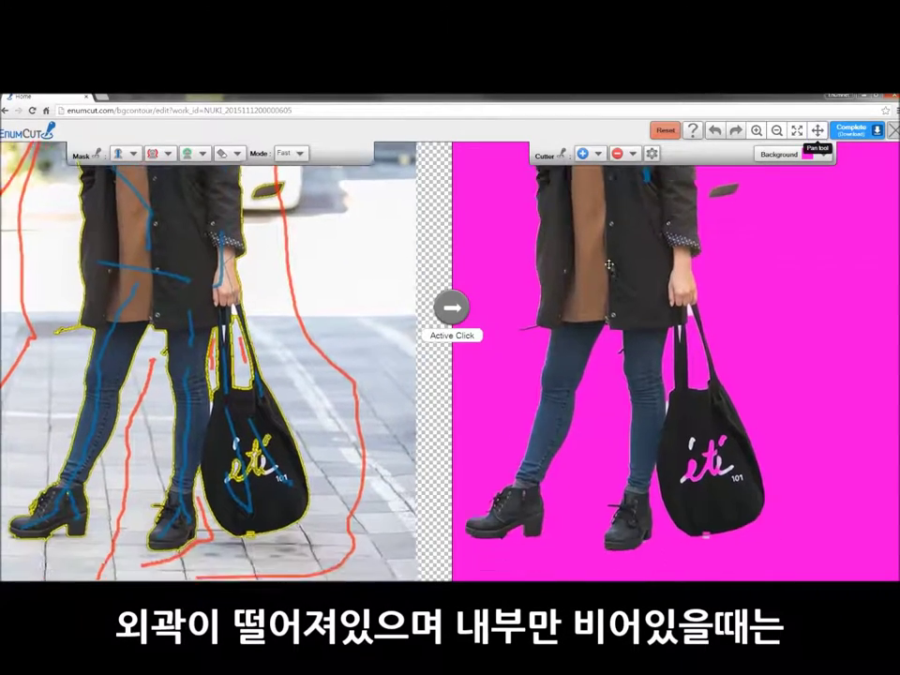
{"action": "left_click_drag", "start_coordinate": [609, 265], "coordinate": [622, 237]}
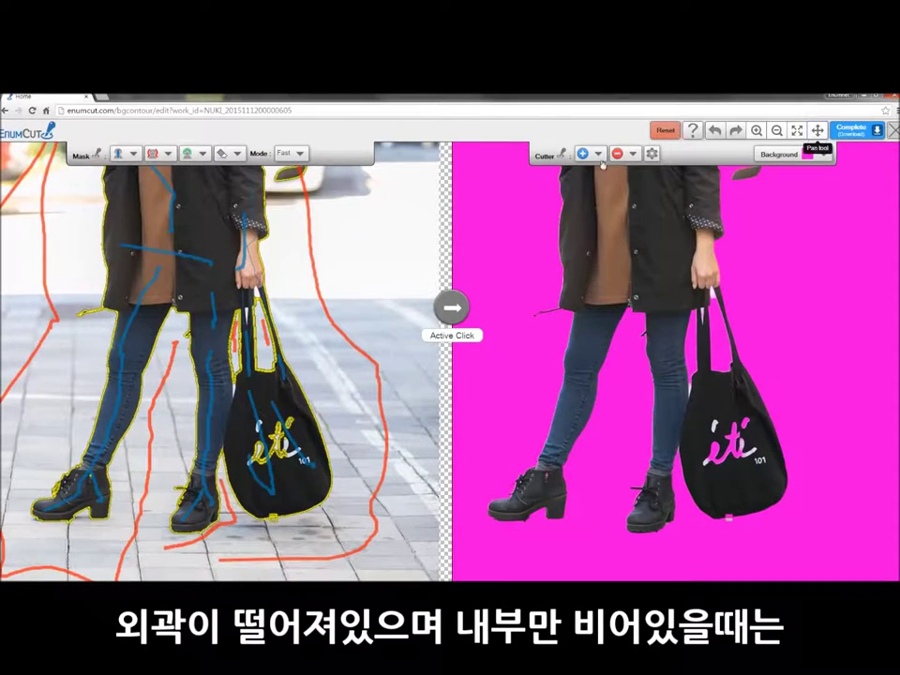
{"action": "left_click", "coordinate": [598, 154]}
{"action": "left_click", "coordinate": [588, 190]}
{"action": "mouse_move", "coordinate": [714, 420]}
{"action": "left_mouse_down"}
{"action": "mouse_move", "coordinate": [728, 424]}
{"action": "mouse_move", "coordinate": [741, 450]}
{"action": "left_mouse_up"}
{"action": "left_click_drag", "start_coordinate": [546, 469], "coordinate": [549, 487]}
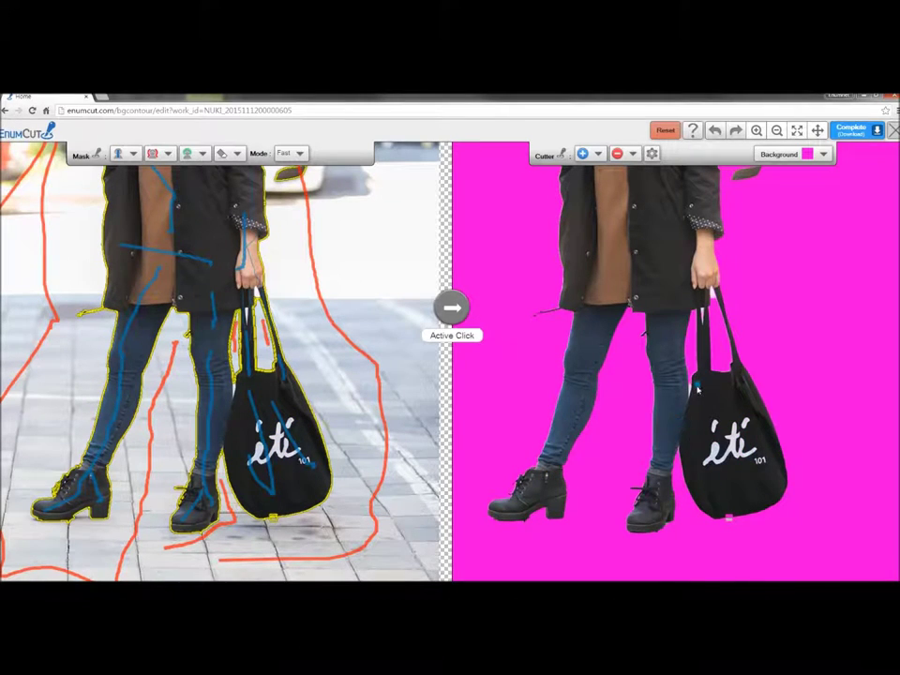
{"action": "left_click", "coordinate": [633, 154]}
Step: Erase the leftover ground bits under the left and right boots with the removal brush
{"action": "left_click", "coordinate": [625, 172]}
{"action": "left_click_drag", "start_coordinate": [517, 528], "coordinate": [531, 523]}
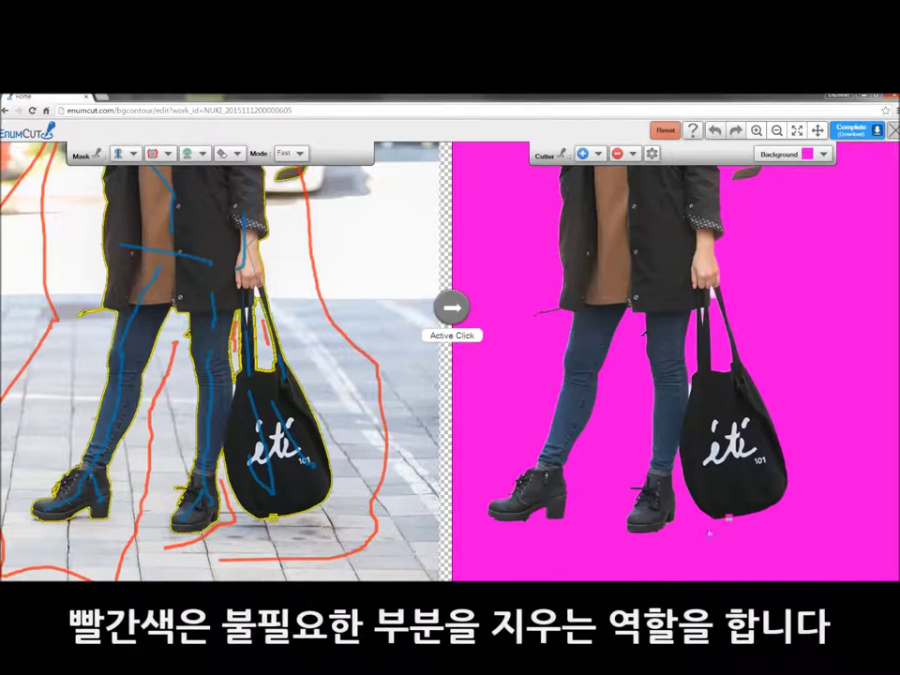
{"action": "left_click_drag", "start_coordinate": [535, 531], "coordinate": [528, 523]}
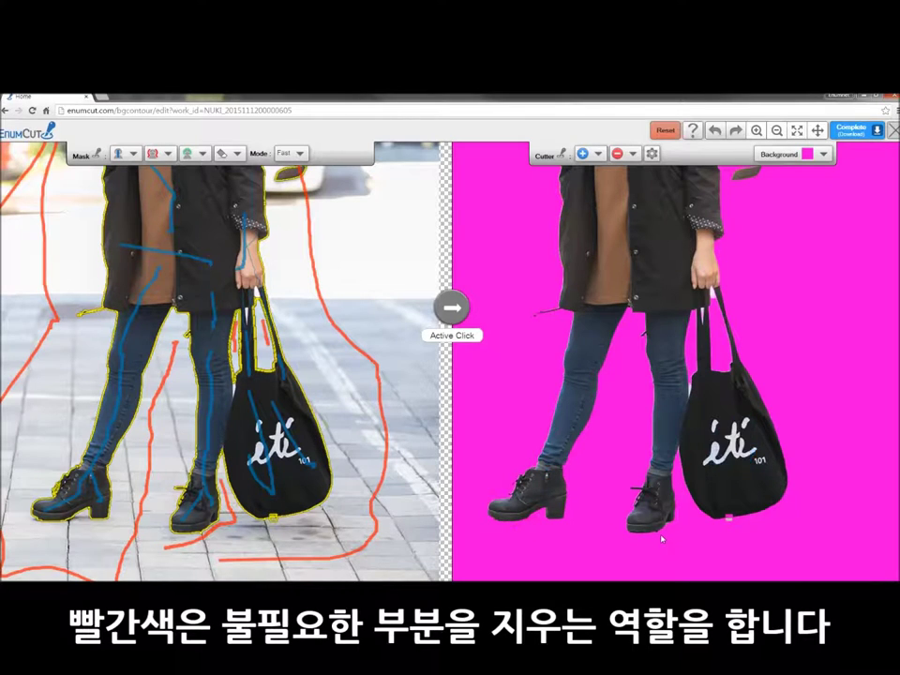
{"action": "left_click_drag", "start_coordinate": [655, 536], "coordinate": [661, 534]}
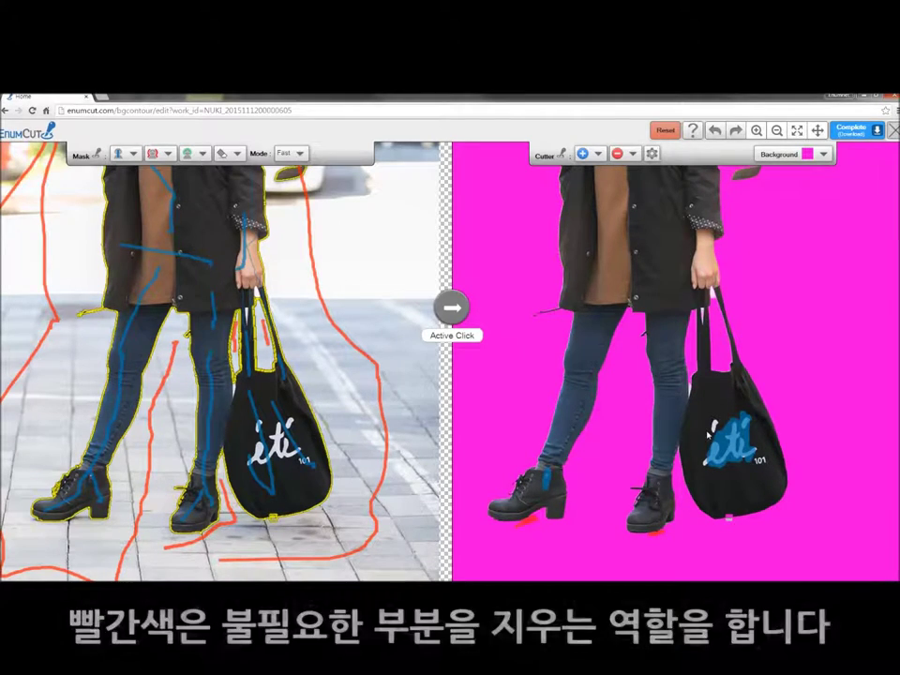
Step: Switch to the keep brush and fill the small hole at the bottom of the bag
{"action": "left_click", "coordinate": [598, 153]}
{"action": "left_click", "coordinate": [586, 178]}
{"action": "left_click_drag", "start_coordinate": [719, 514], "coordinate": [732, 517]}
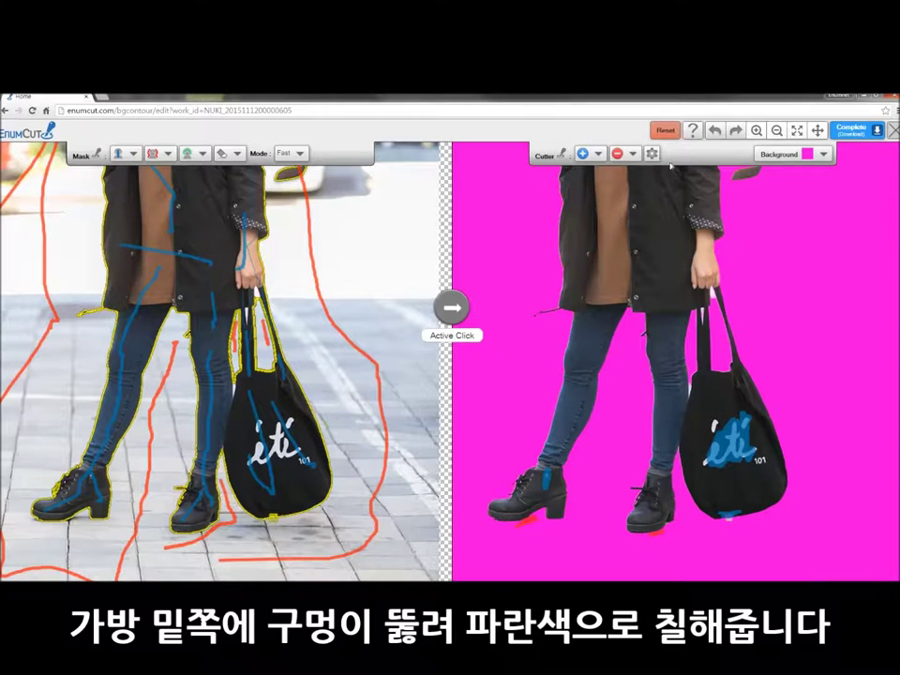
{"action": "left_click", "coordinate": [632, 154]}
{"action": "left_click", "coordinate": [635, 177]}
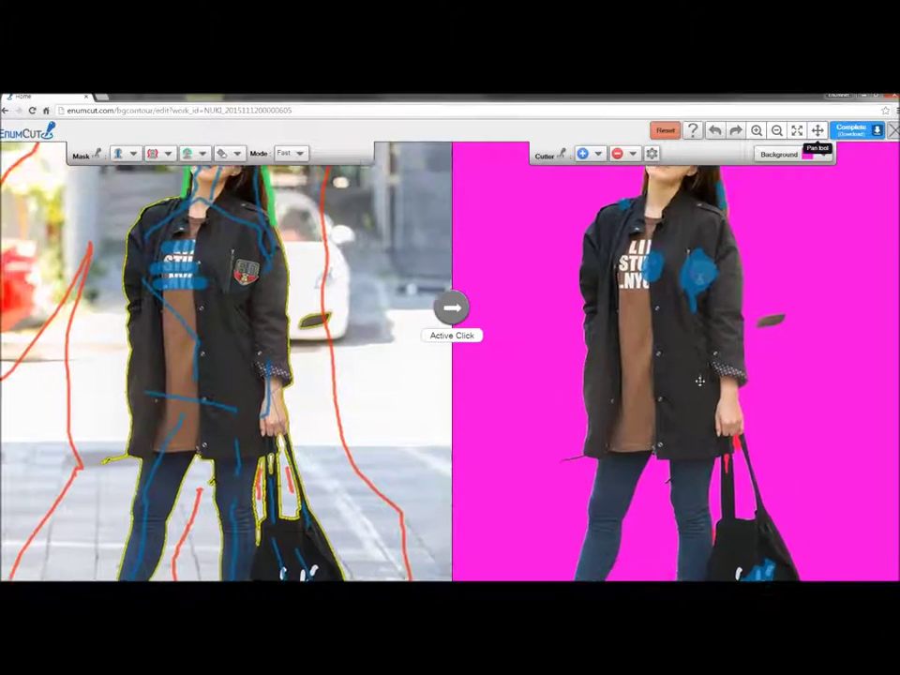
Step: Set the removal brush to size 40 and erase the stray fragment beside the jacket
{"action": "left_click", "coordinate": [631, 153]}
{"action": "left_click", "coordinate": [626, 218]}
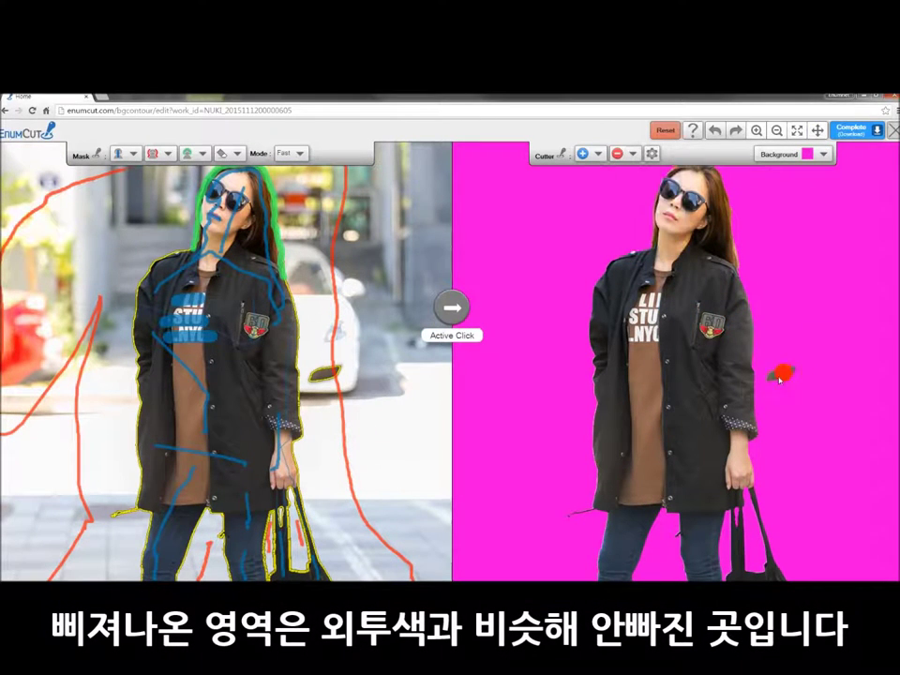
{"action": "left_click_drag", "start_coordinate": [767, 376], "coordinate": [793, 375]}
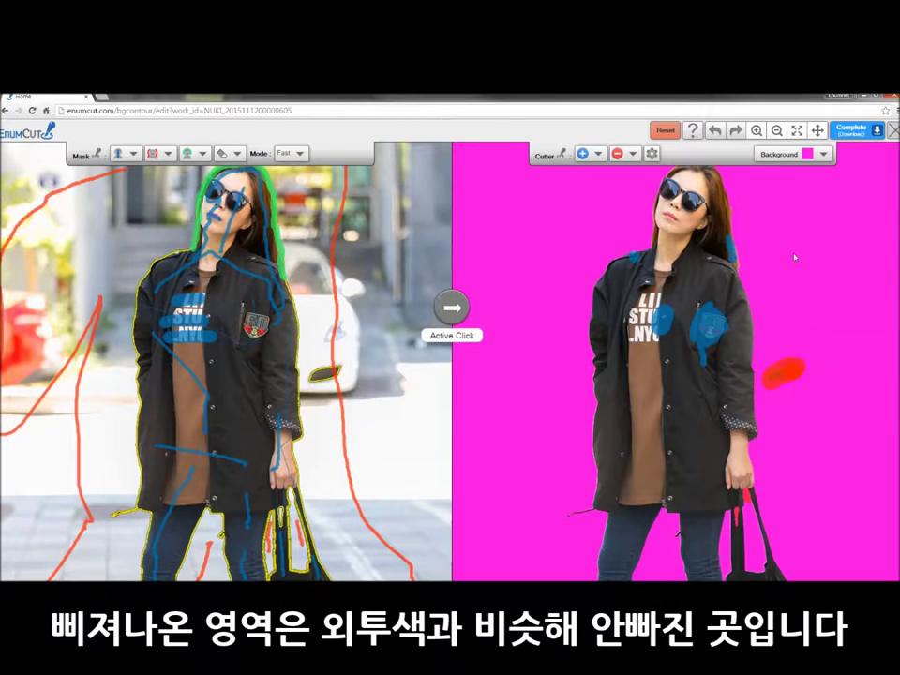
Step: Zoom out to fit the whole photo and preview the cutout on green, then cyan
{"action": "left_click", "coordinate": [776, 132]}
{"action": "left_click", "coordinate": [777, 131]}
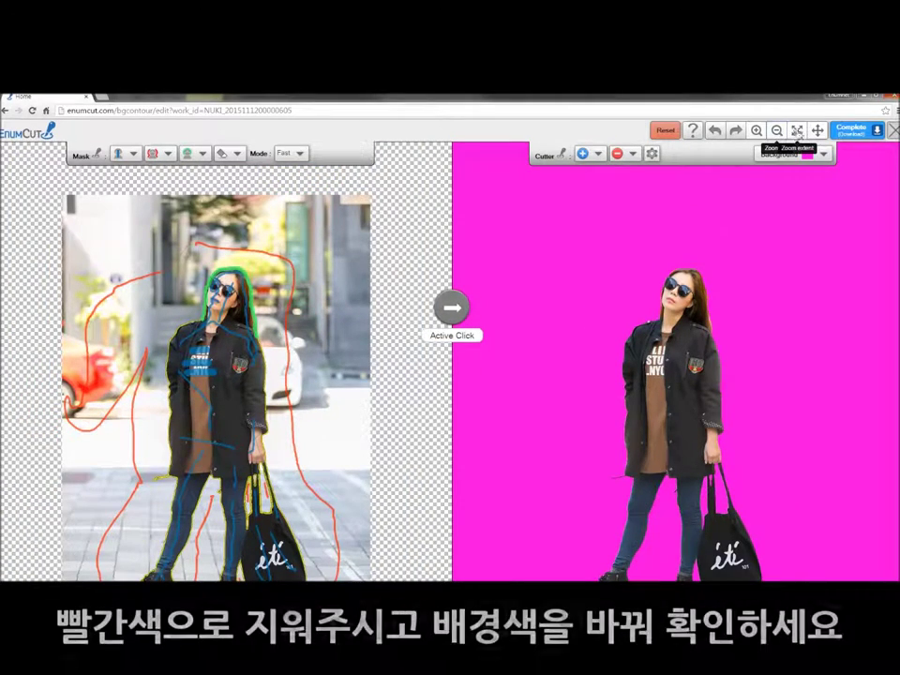
{"action": "left_click", "coordinate": [797, 132]}
{"action": "left_click", "coordinate": [787, 154]}
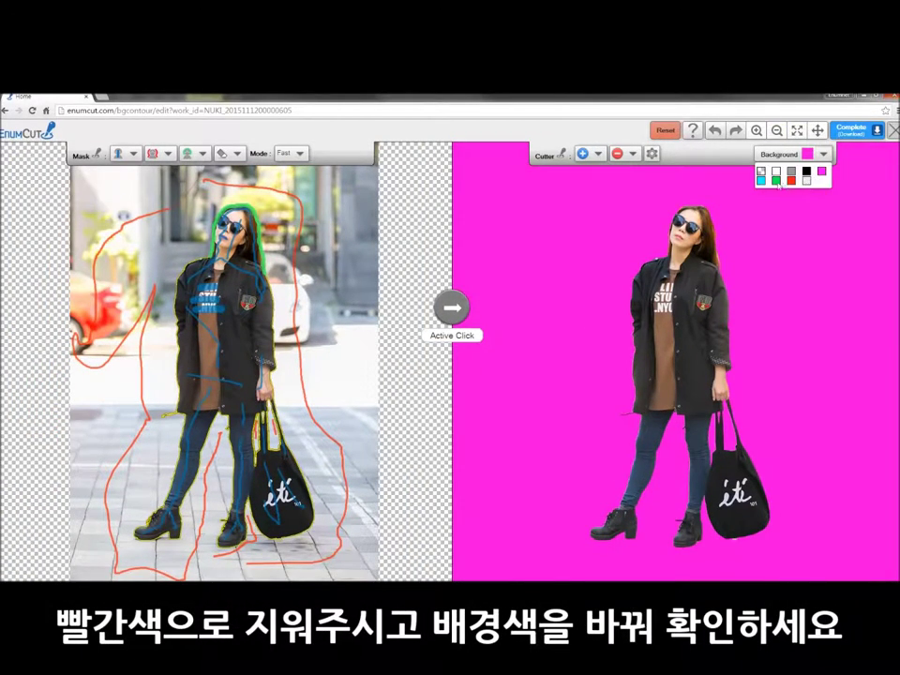
{"action": "left_click", "coordinate": [776, 180]}
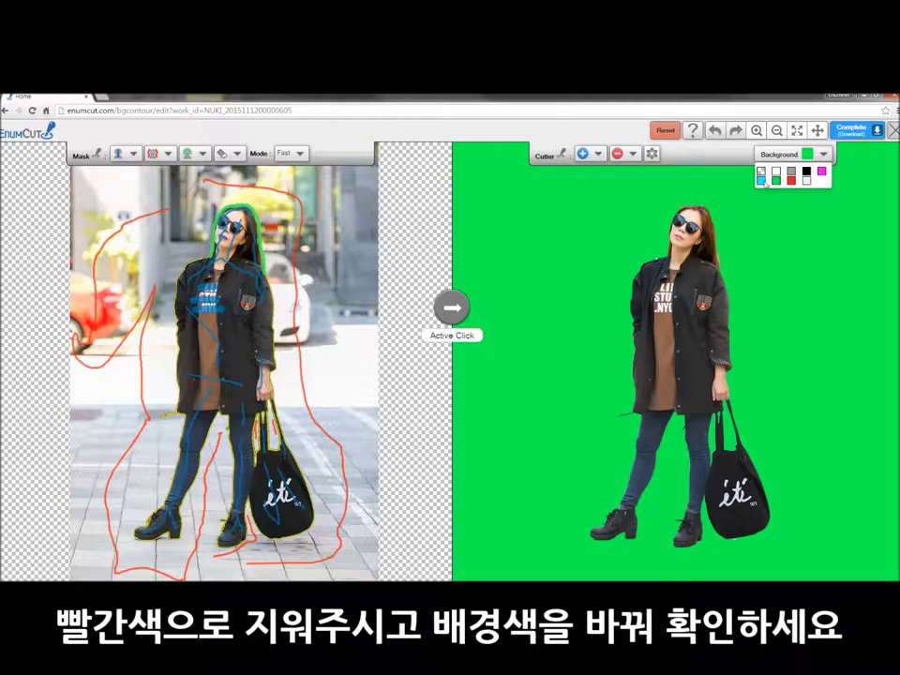
{"action": "left_click", "coordinate": [761, 181]}
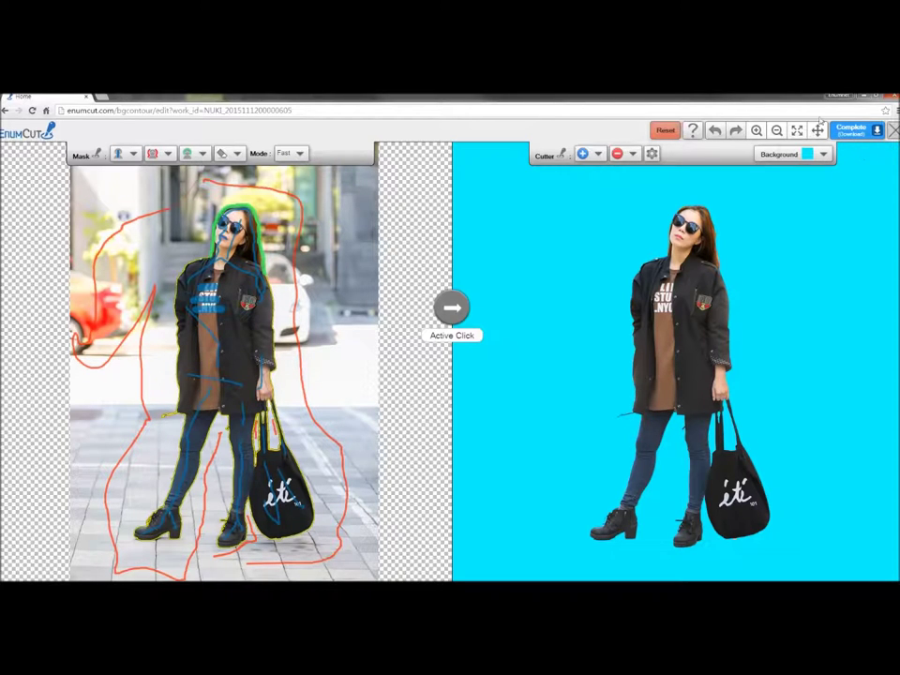
Step: Complete the cutout, download it as black_girl01 (1).png and open it in a viewer
{"action": "left_click", "coordinate": [861, 131]}
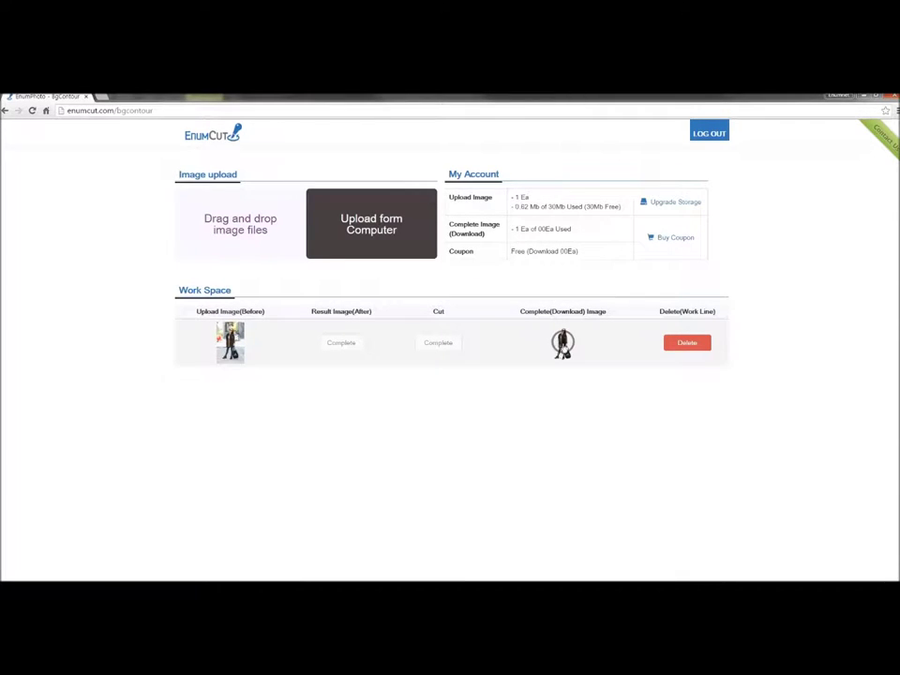
{"action": "left_click", "coordinate": [562, 345]}
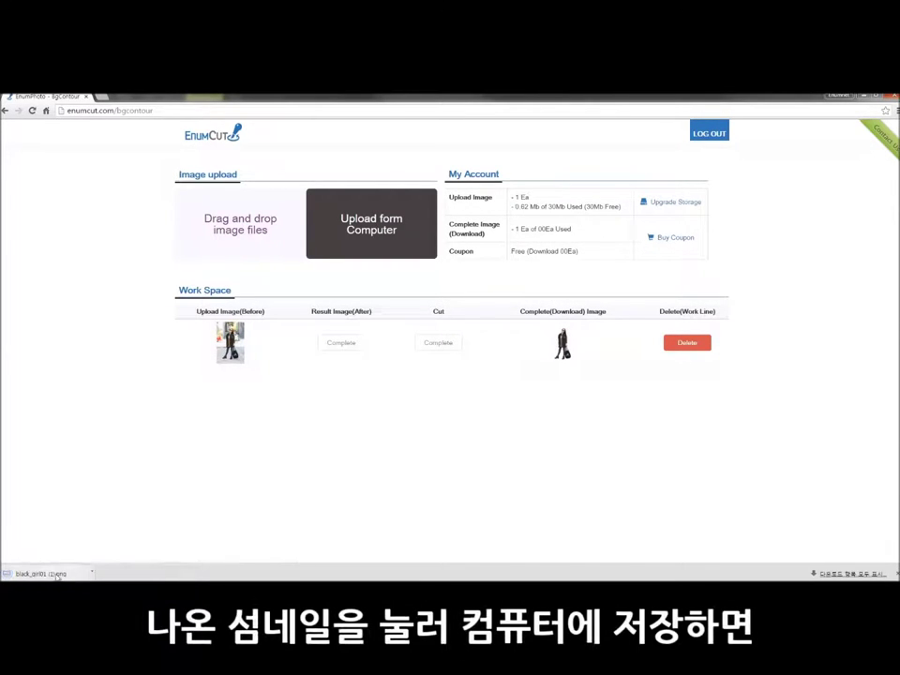
{"action": "left_click", "coordinate": [61, 575]}
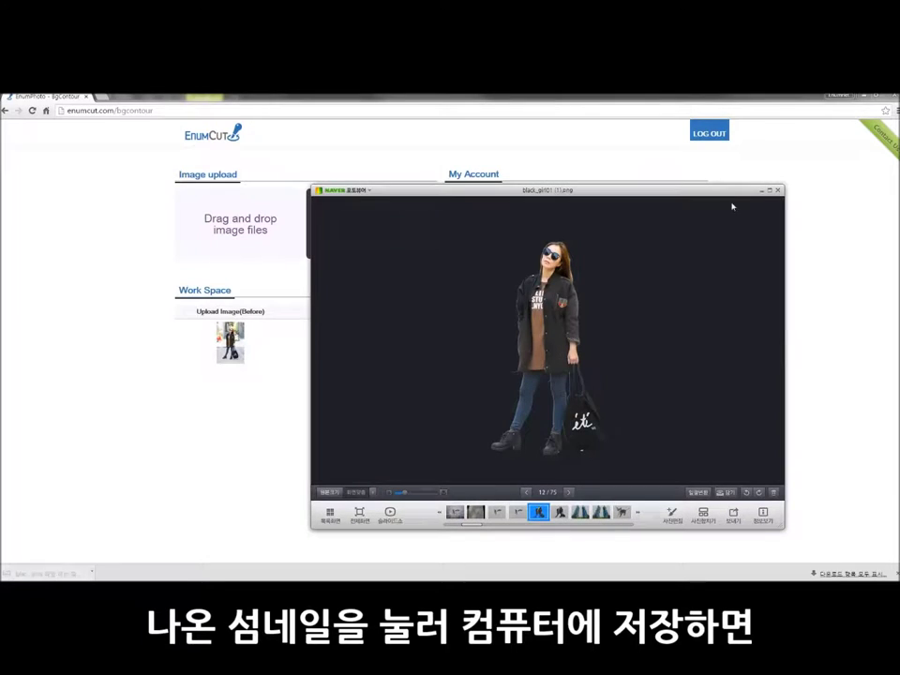